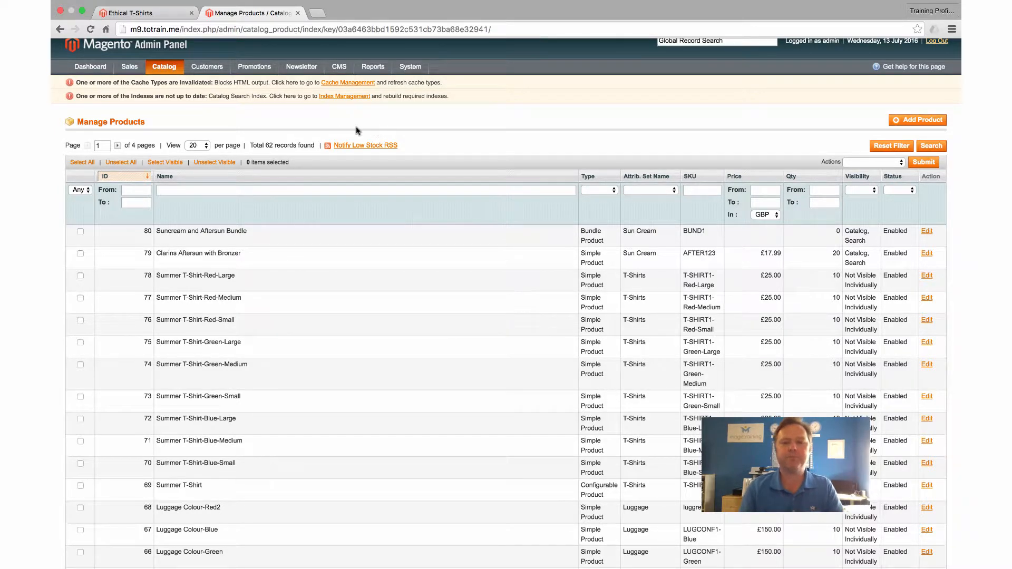
Start a new product with the Events attribute set and the Virtual Product type, and continue to its details form
left_click(907, 120)
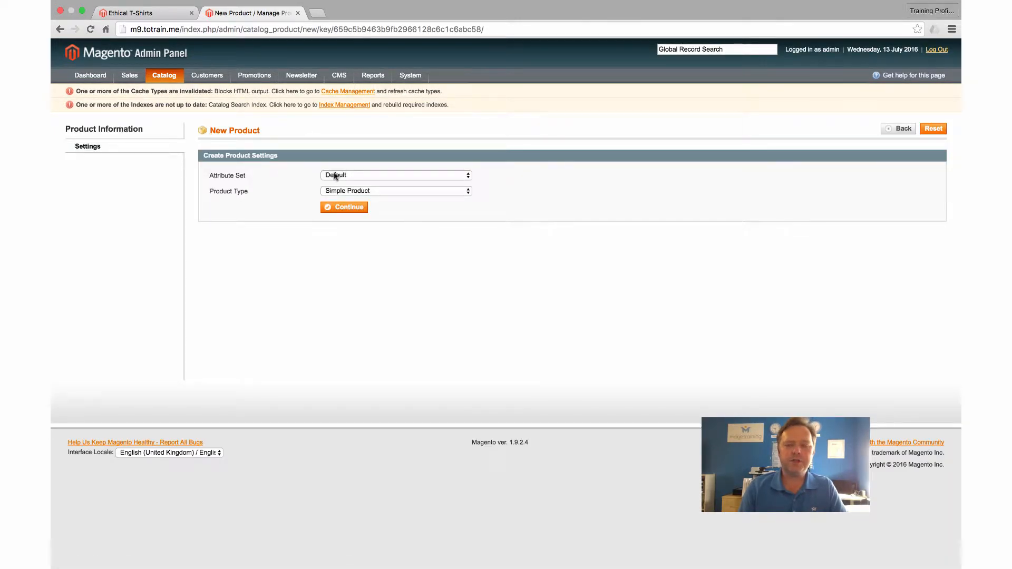
left_click(404, 175)
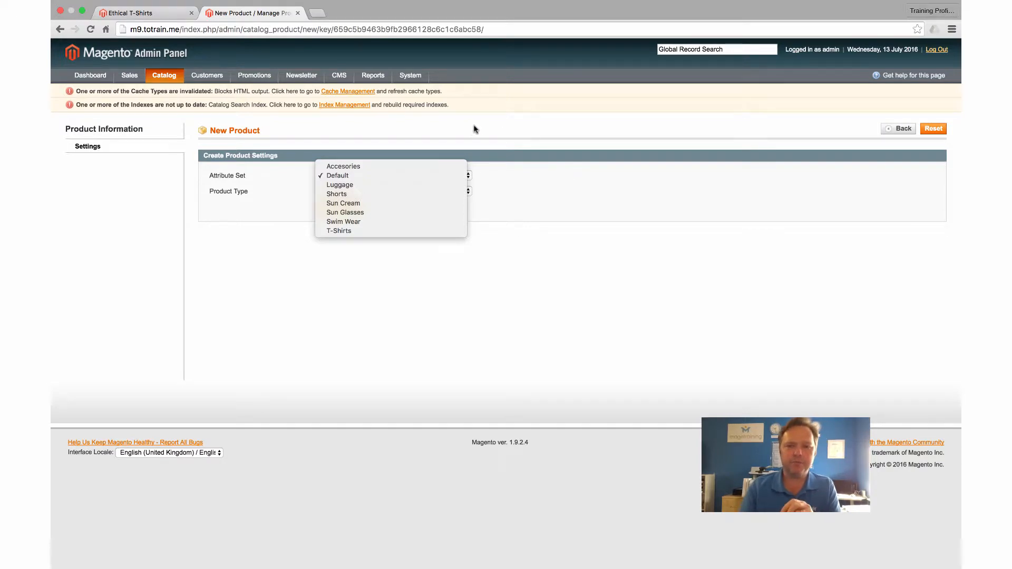
left_click(340, 142)
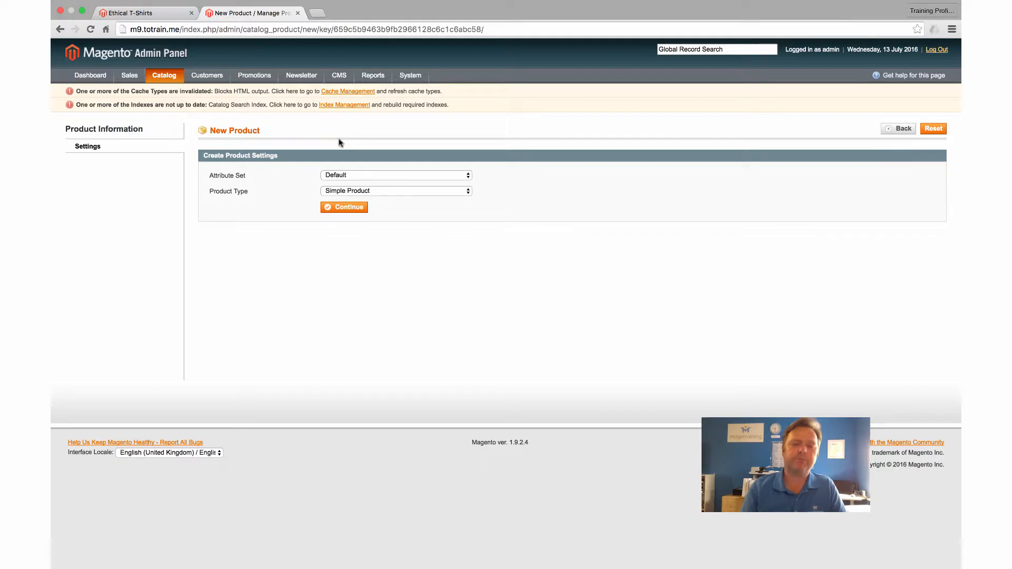
left_click(358, 175)
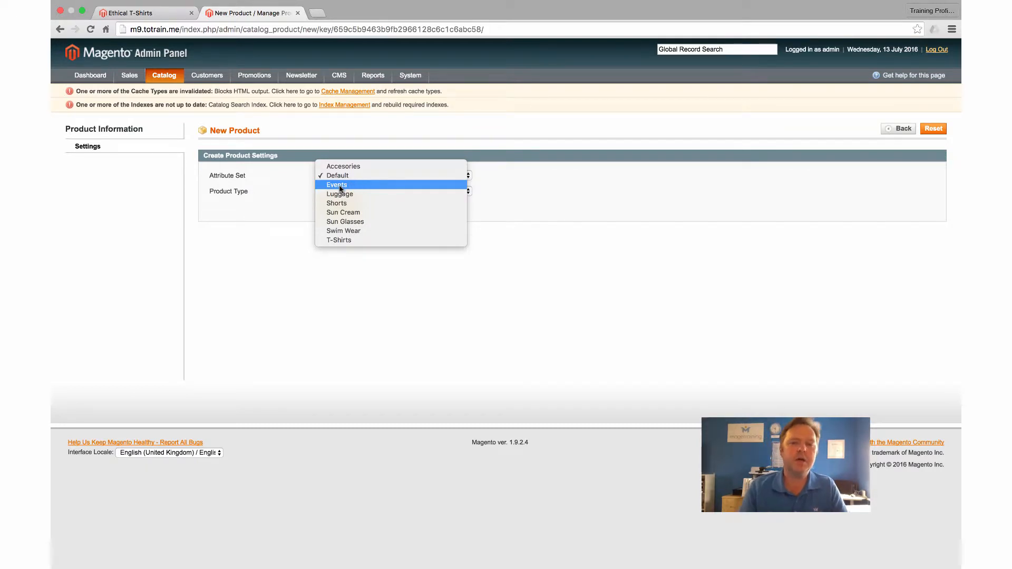
left_click(340, 185)
left_click(378, 192)
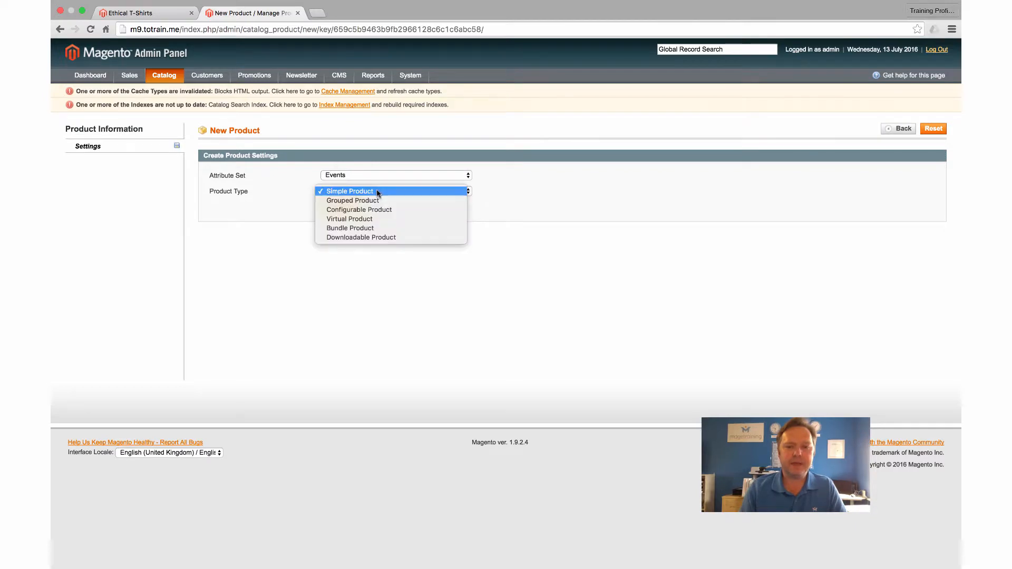
left_click(373, 220)
left_click(343, 209)
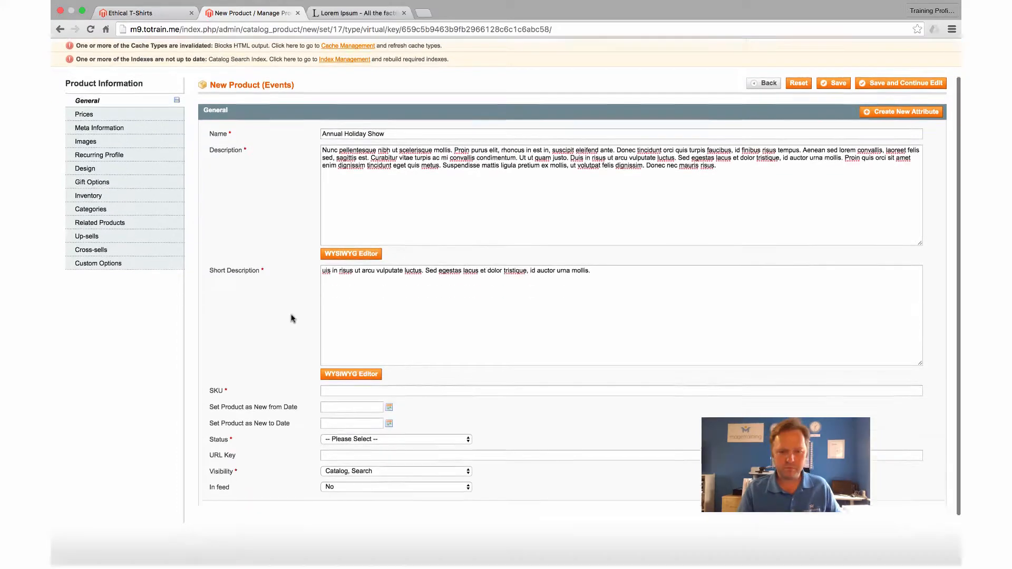
Enter EVENT1 as the SKU of the Annual Holiday Show product and set its status to Enabled
scroll(267, 313, "down", 3)
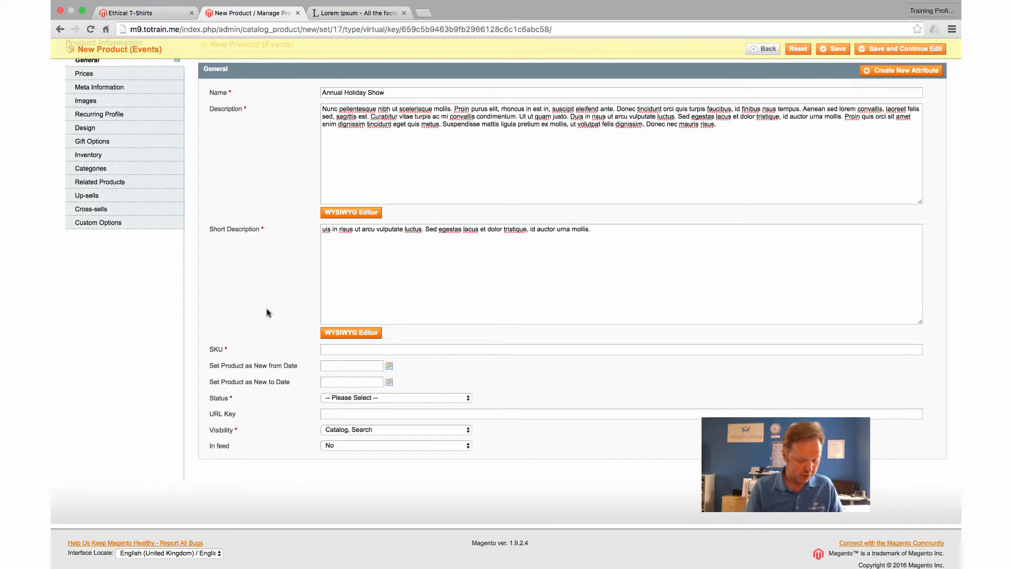
type("EVENT1")
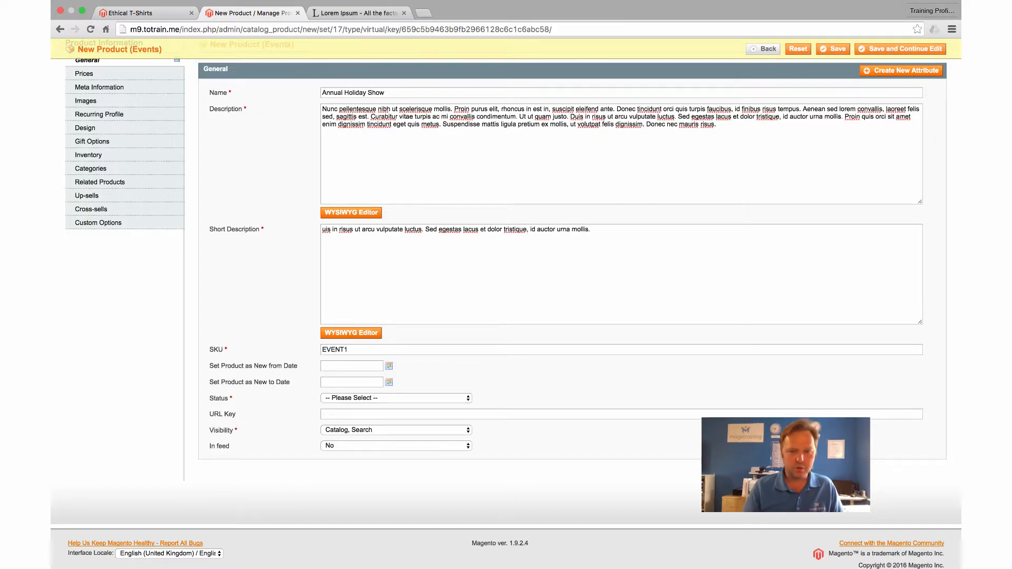
left_click(358, 398)
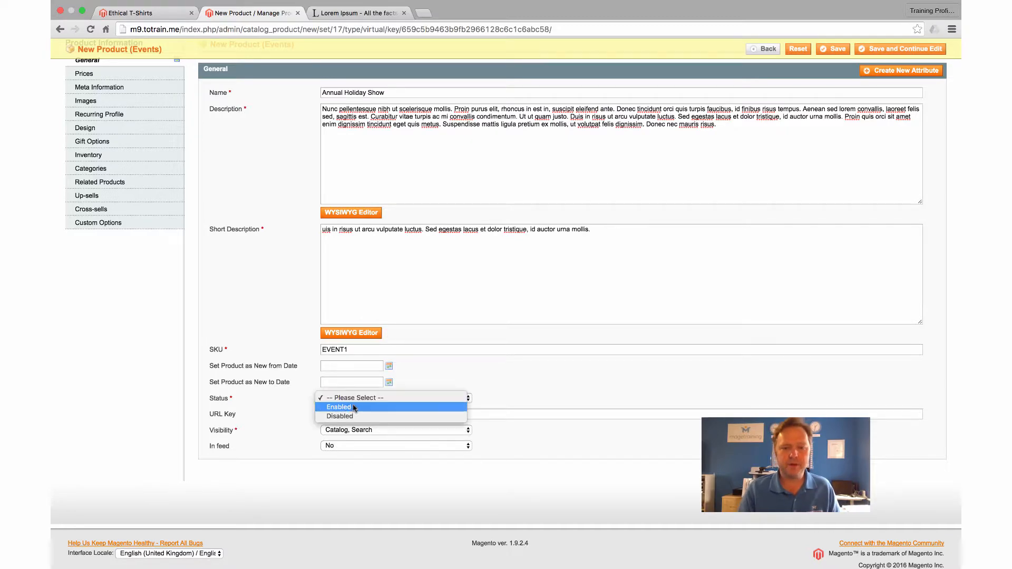
left_click(343, 408)
scroll(263, 348, "up", 1)
scroll(263, 346, "up", 3)
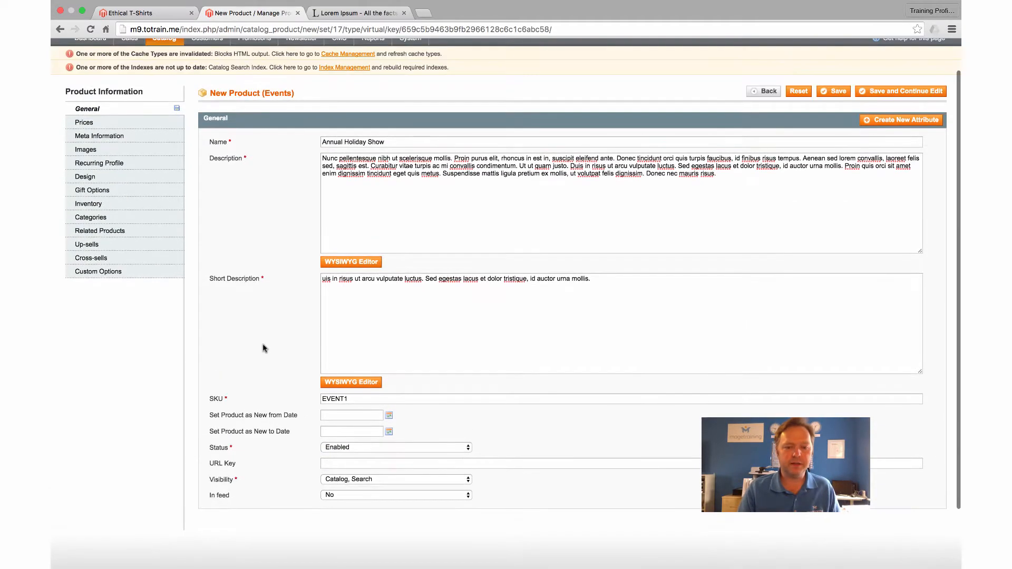
Open the new product's price settings, followed by its image settings
left_click(104, 165)
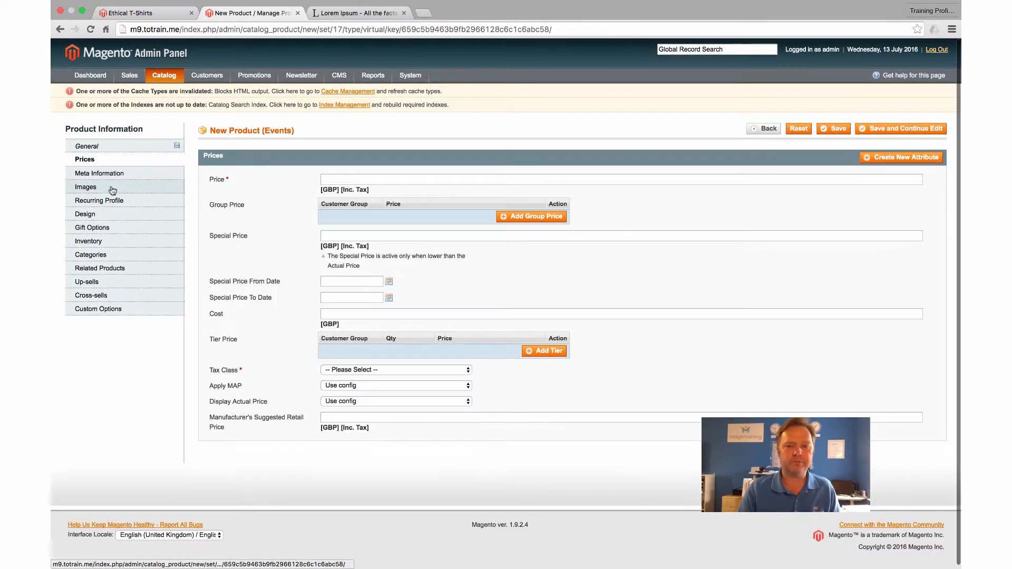
left_click(85, 186)
Override the default Manage Stock configuration in the product's inventory settings and set Manage Stock to No
left_click(85, 242)
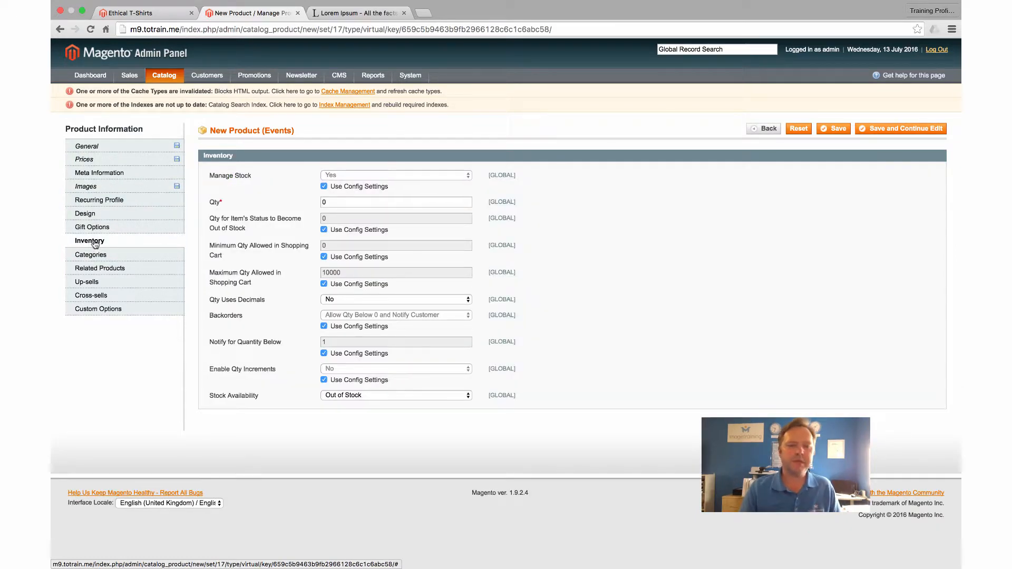
left_click(324, 187)
left_click(332, 176)
left_click(336, 185)
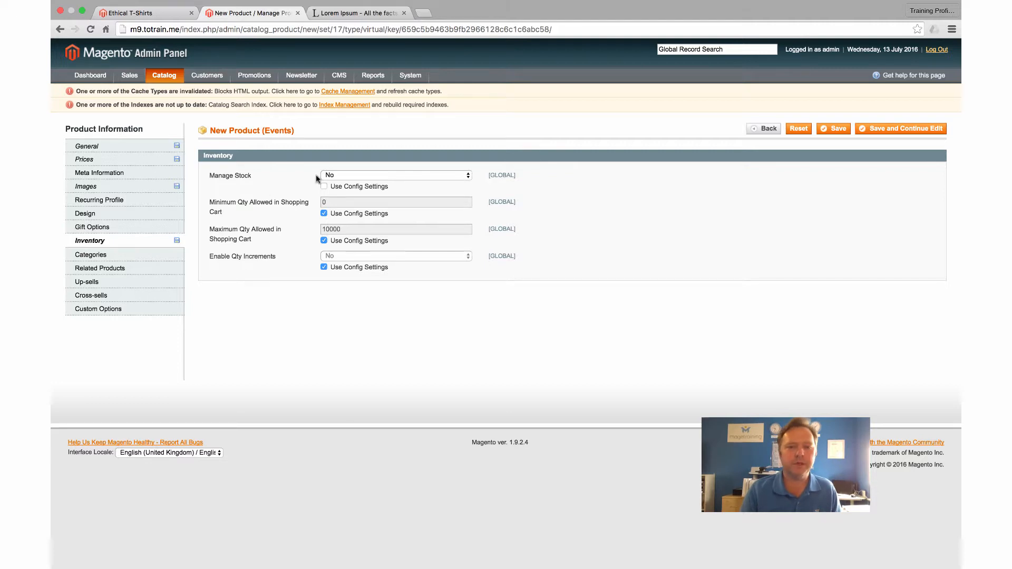
Set Manage Stock to Yes, with a quantity of 250 and stock availability In Stock
left_click(332, 177)
left_click(334, 168)
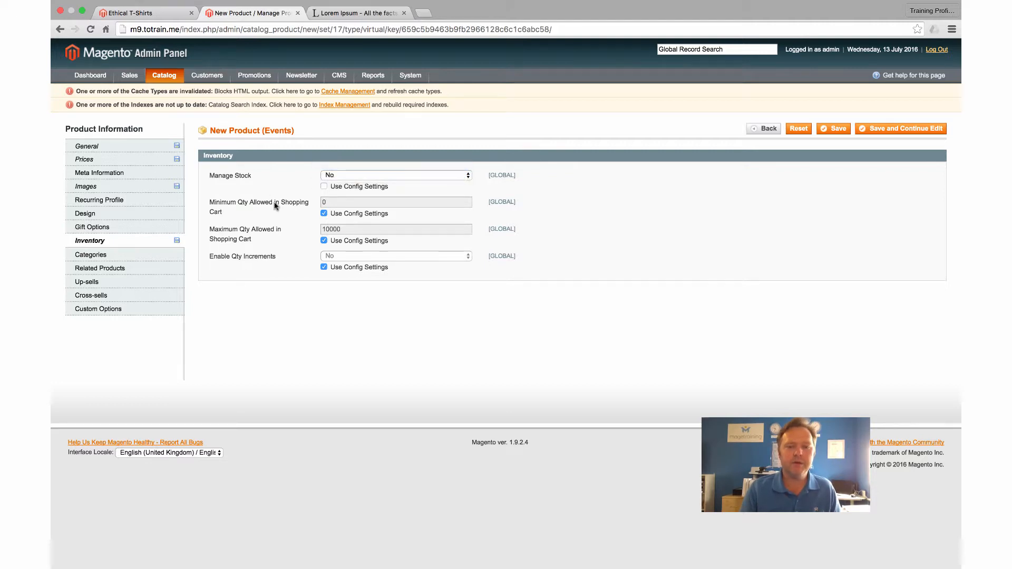
left_click(340, 203)
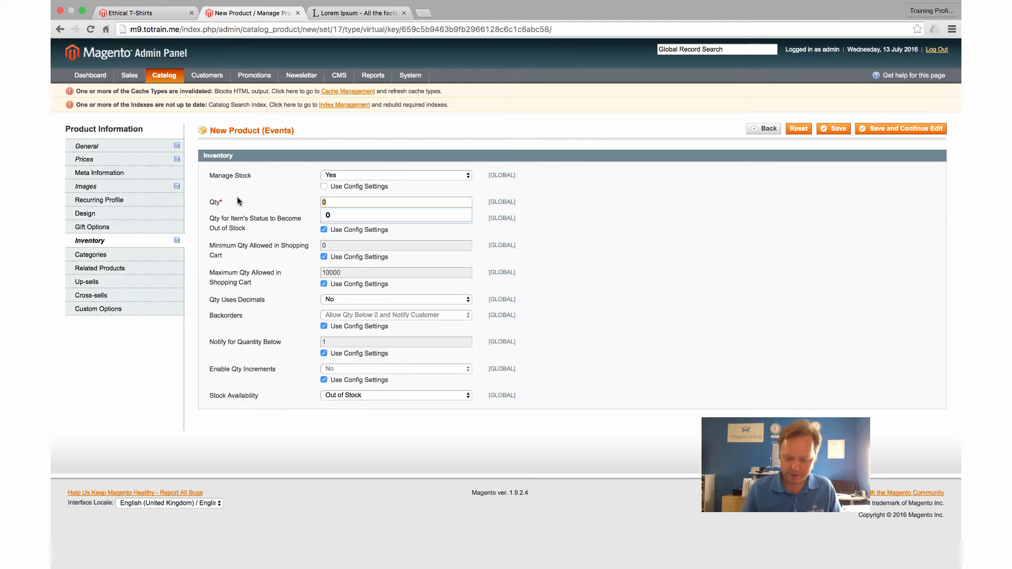
type("250")
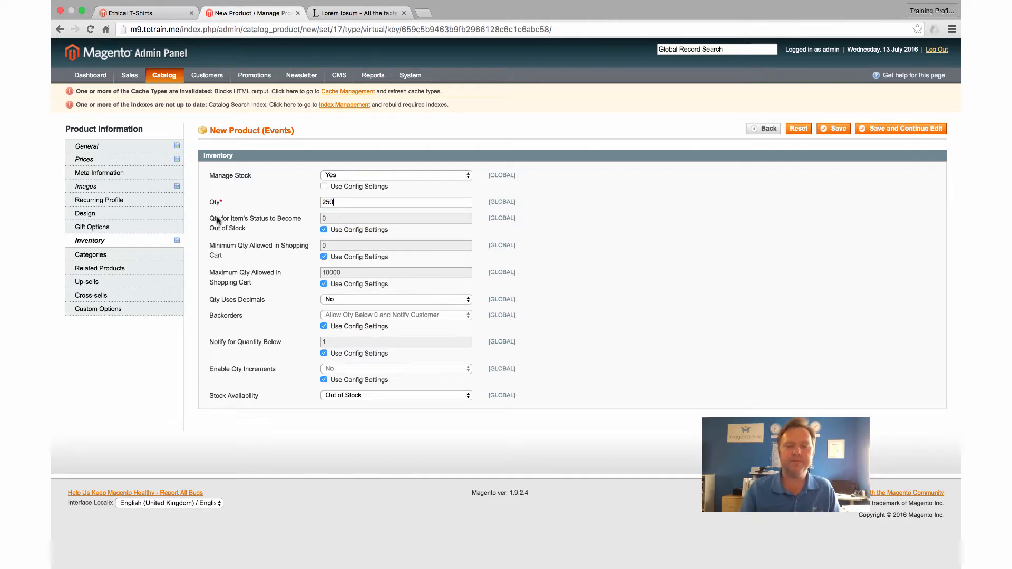
left_click(340, 395)
left_click(346, 387)
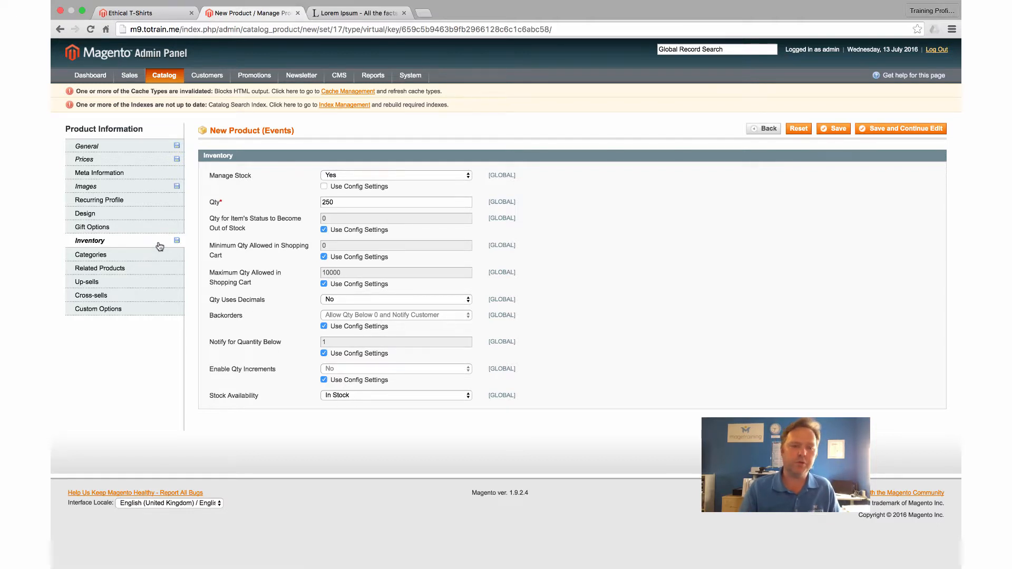
Assign the product to the Accessories category and save it while keeping it open for editing
left_click(129, 258)
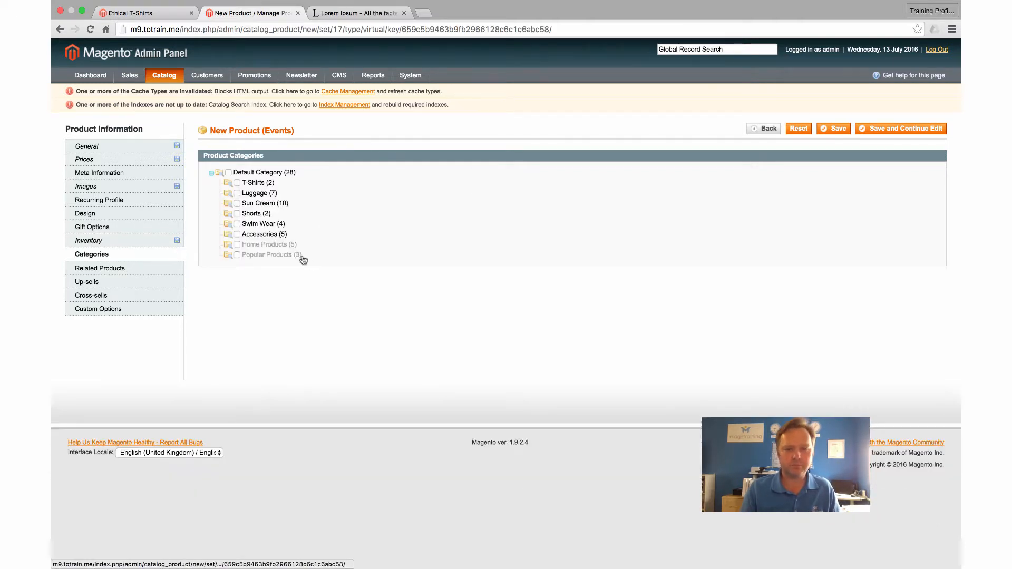
left_click(238, 234)
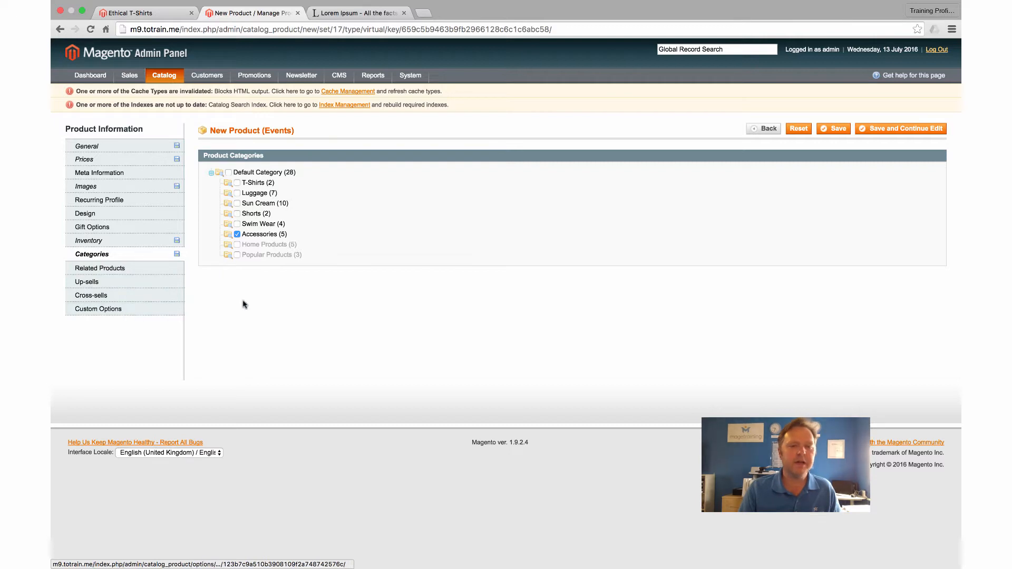
left_click(867, 130)
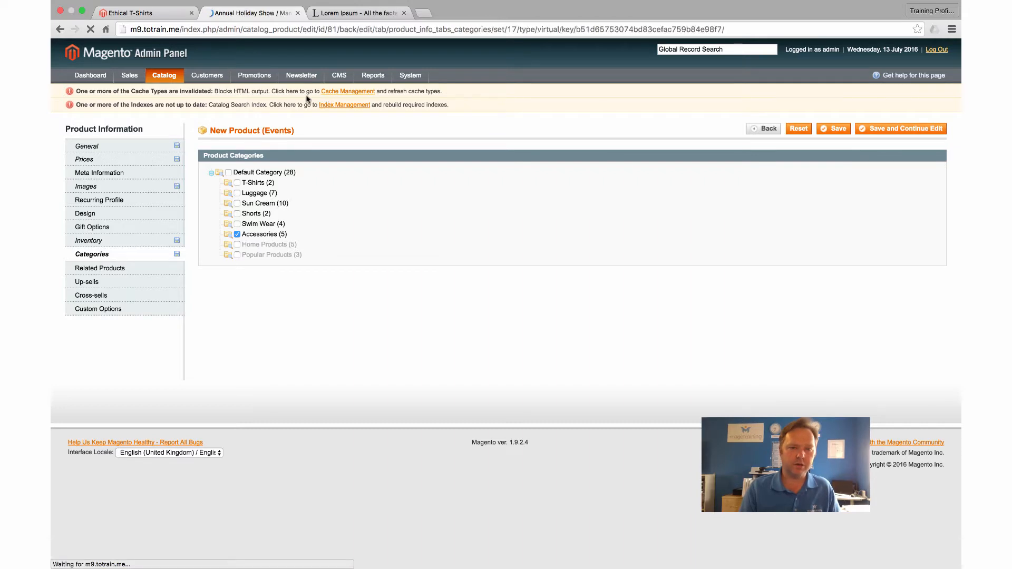
Find the Annual Holiday Show in the storefront's Accessories category and review its product page
left_click(143, 13)
left_click(544, 125)
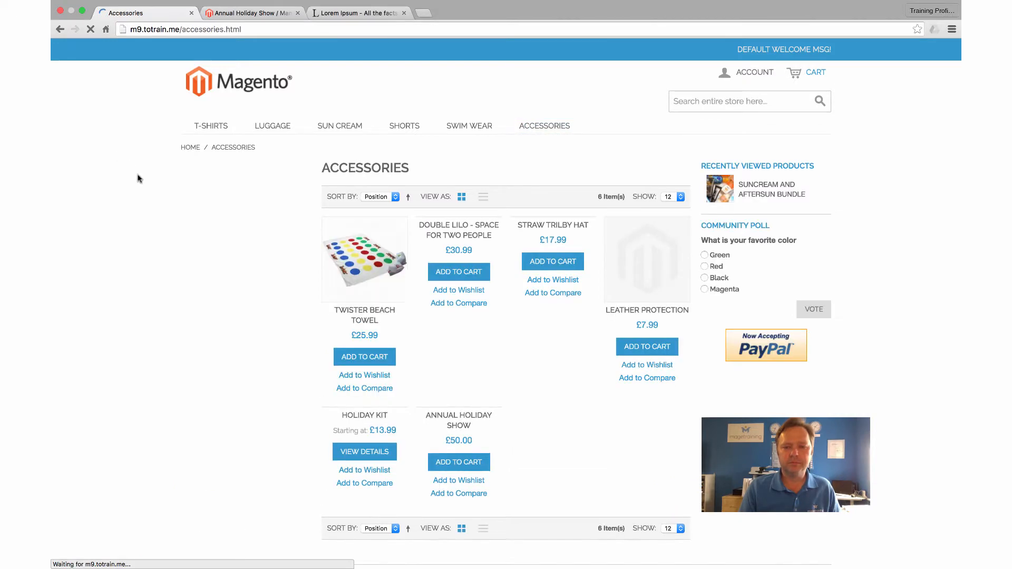
scroll(219, 228, "down", 5)
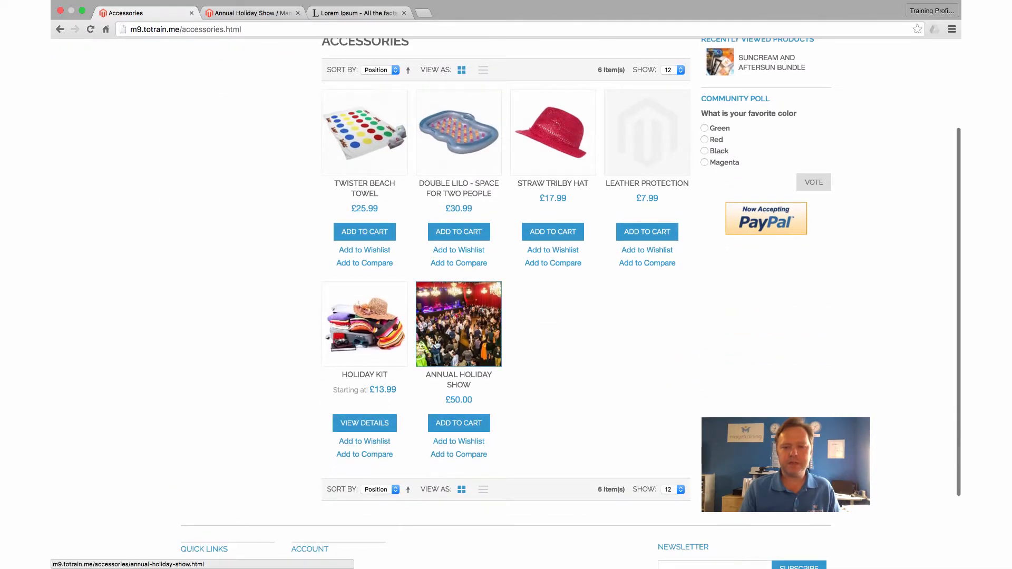
left_click(471, 344)
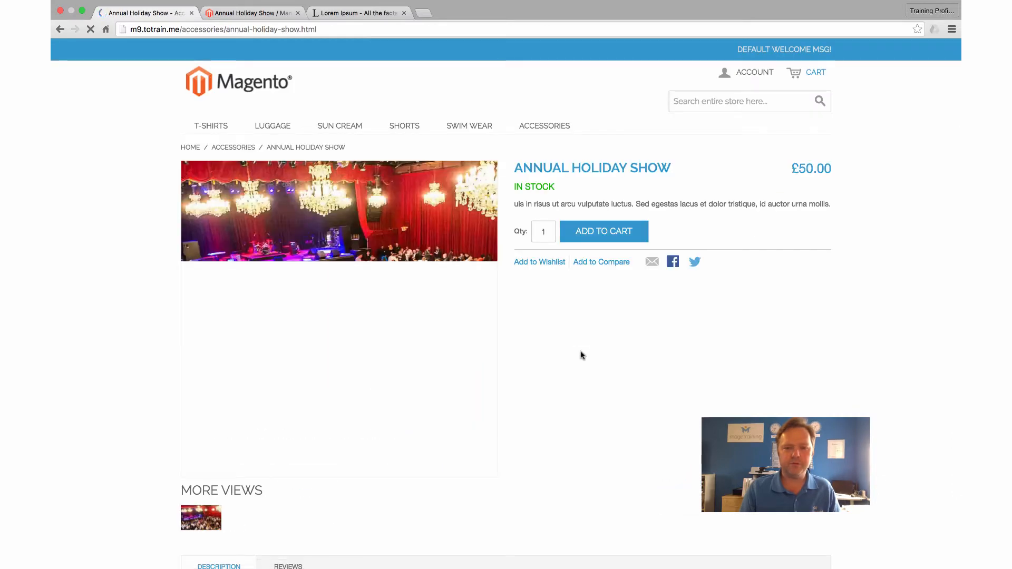
scroll(581, 355, "down", 5)
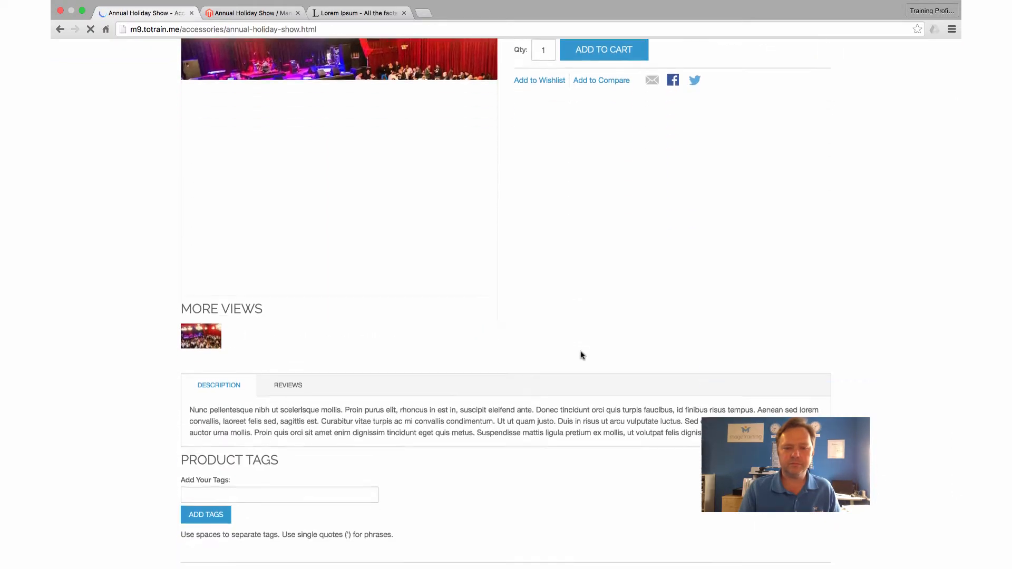
scroll(581, 355, "up", 5)
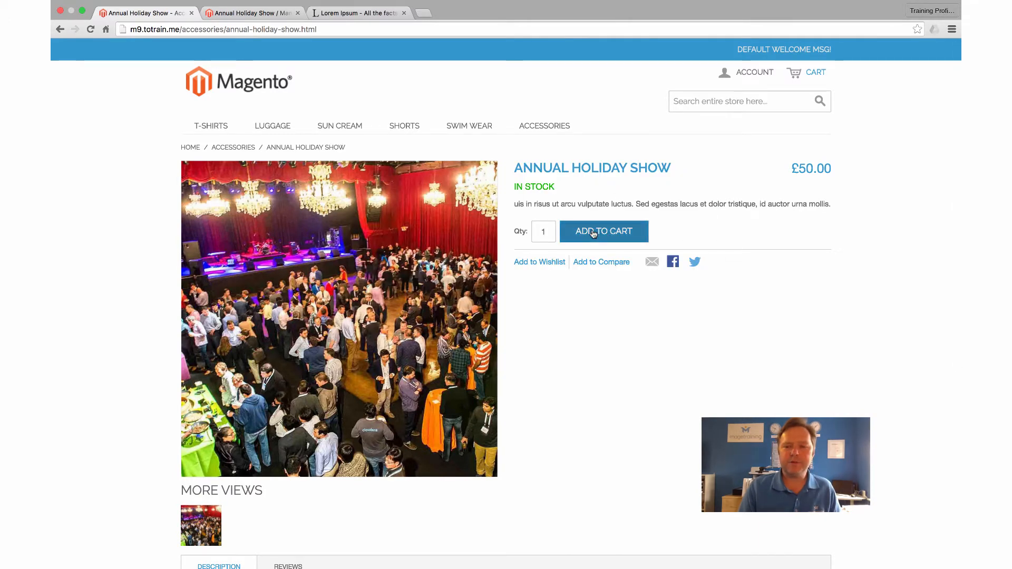
Add one Annual Holiday Show to the cart and proceed through checkout as a guest to the billing information
left_click(593, 232)
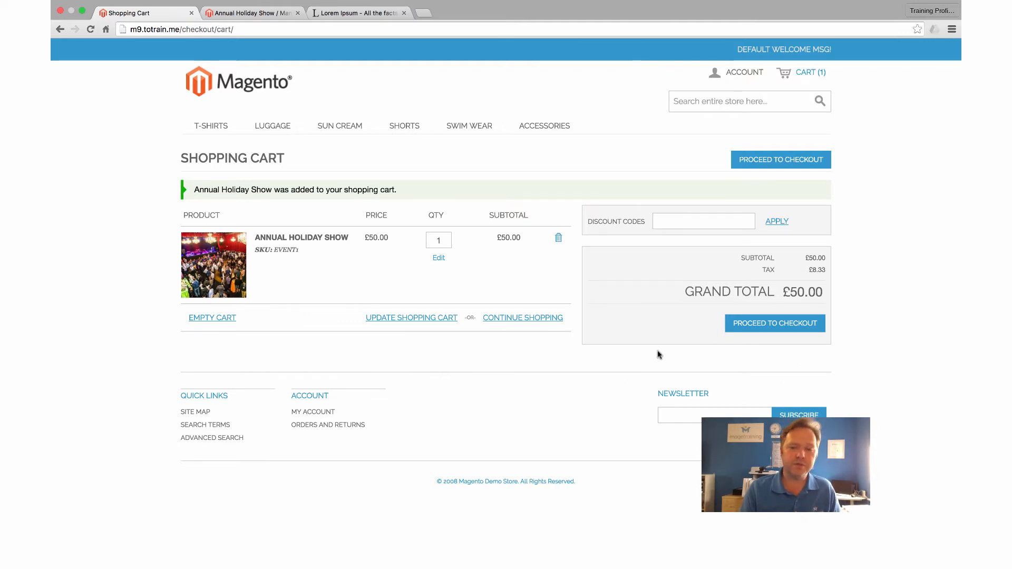
left_click(767, 325)
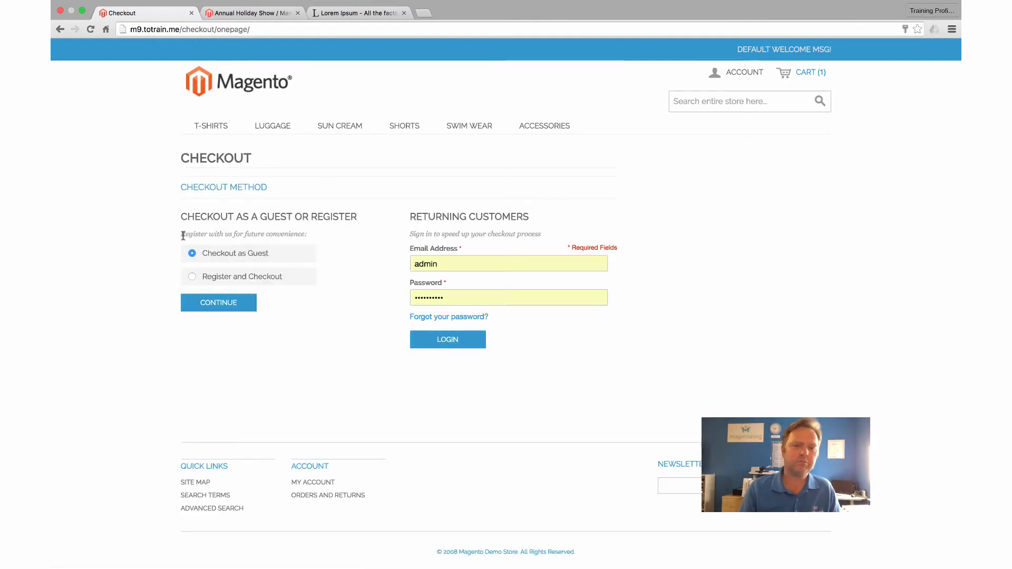
left_click(228, 302)
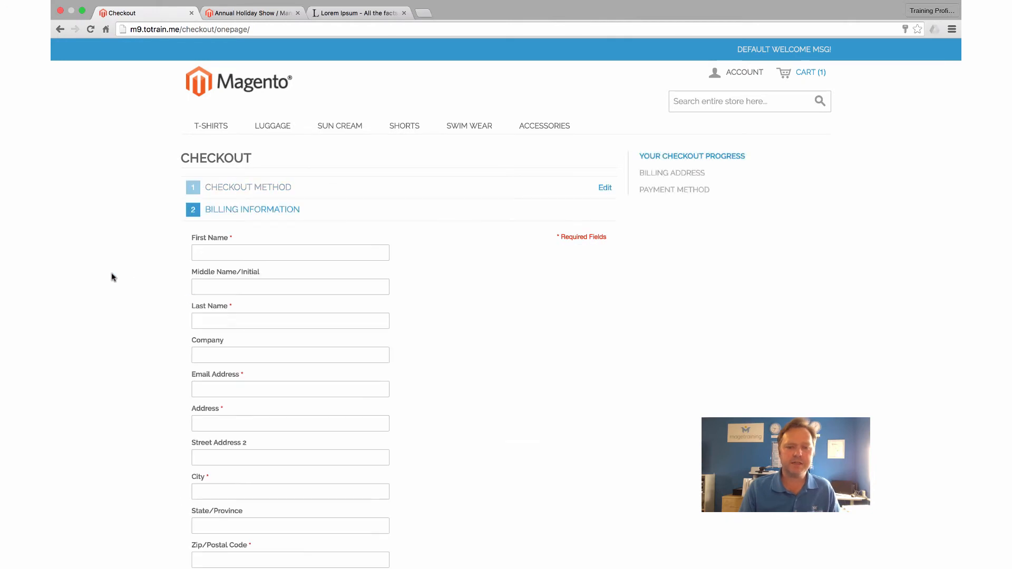
Examine the billing form and the list of checkout stages for a virtual product, checking whether any shipping stage is included
scroll(146, 245, "down", 3)
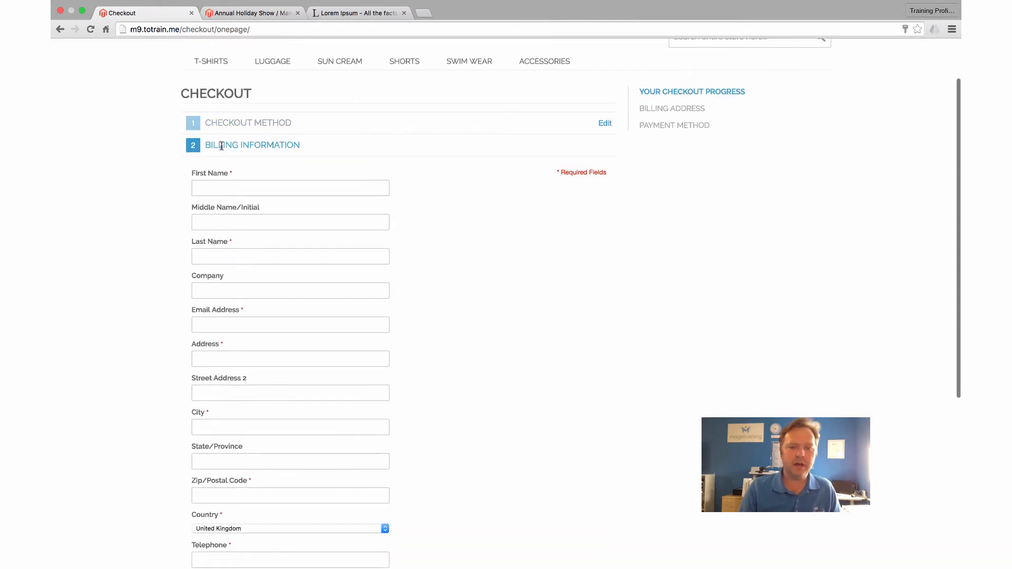
scroll(176, 189, "down", 10)
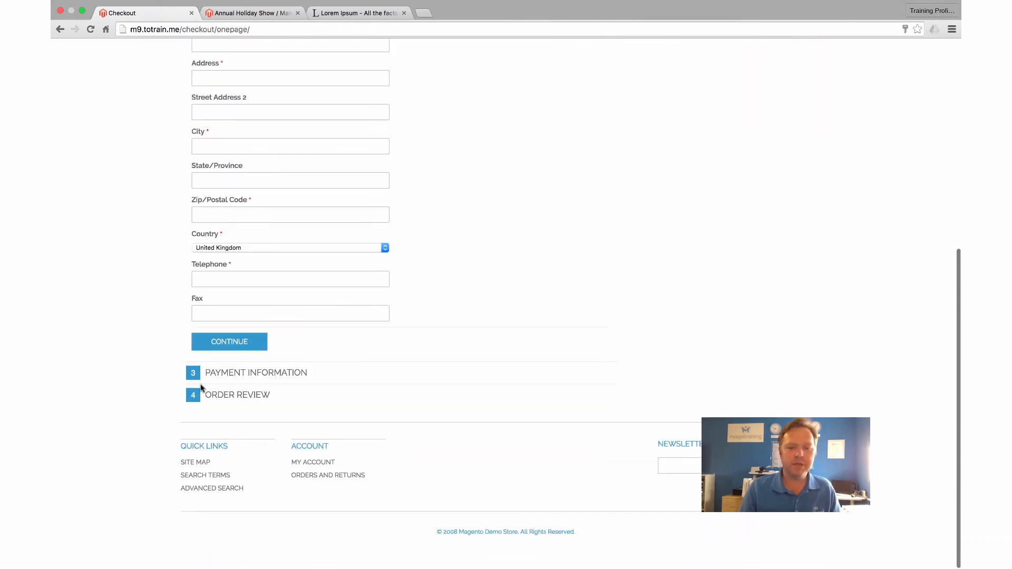
scroll(173, 338, "up", 12)
scroll(173, 339, "down", 13)
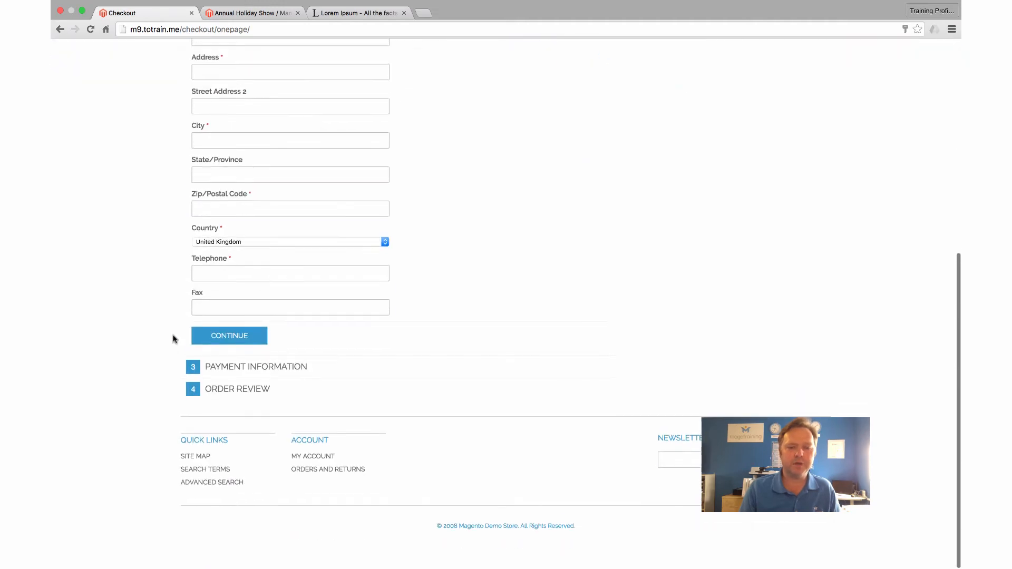
scroll(174, 338, "up", 10)
scroll(173, 338, "up", 3)
scroll(174, 339, "down", 13)
scroll(174, 338, "up", 13)
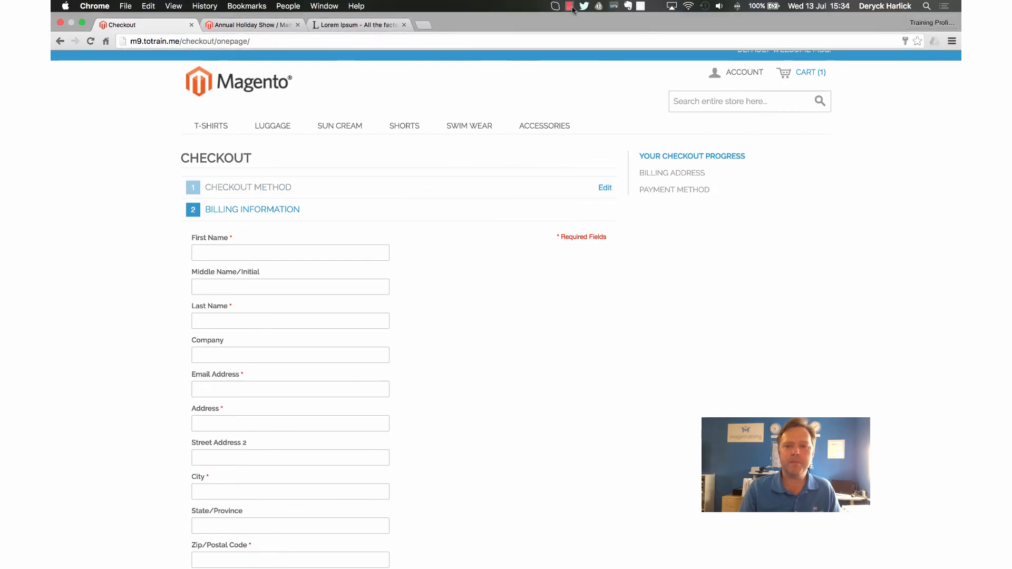
left_click(569, 6)
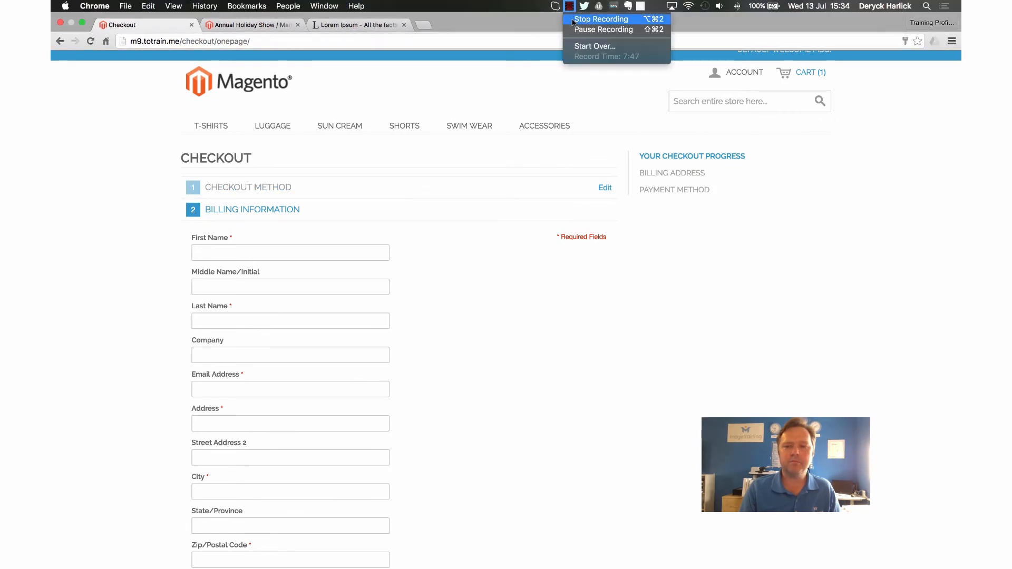